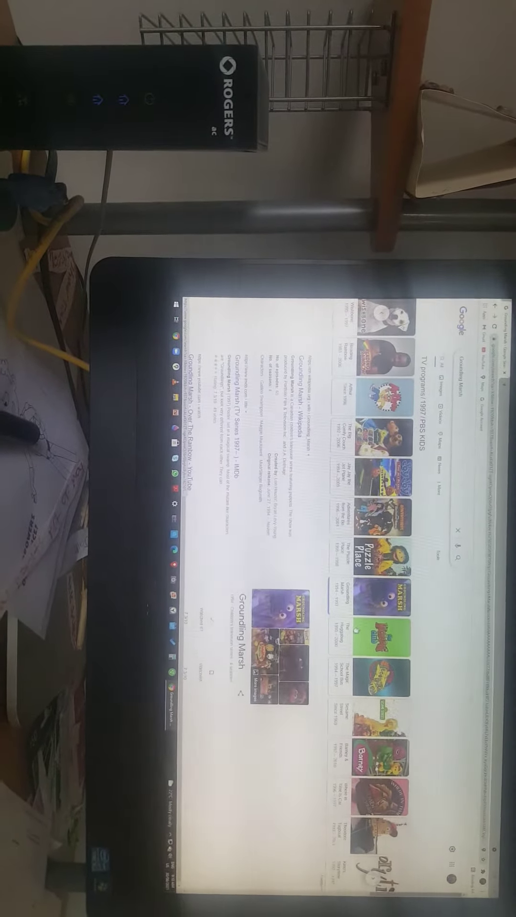
Show the Google results for The Hoggatog Club from the 1997 PBS KIDS carousel.
click(373, 630)
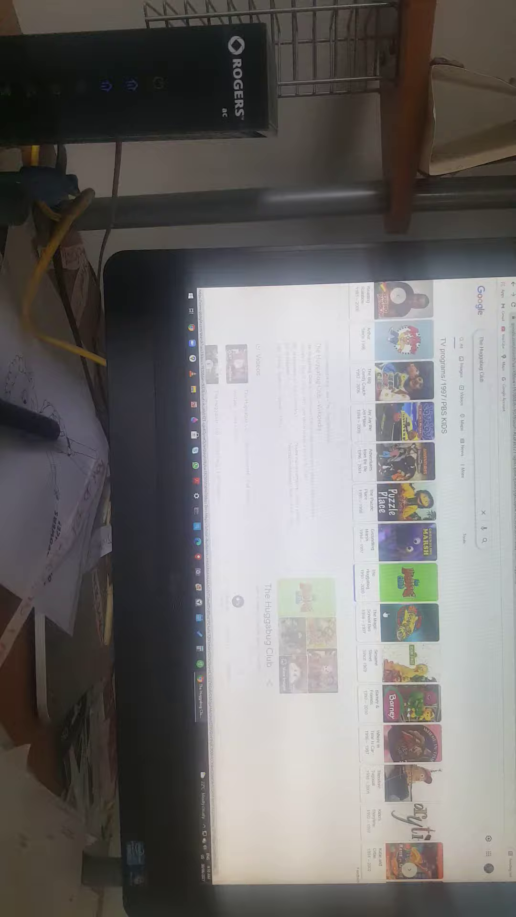